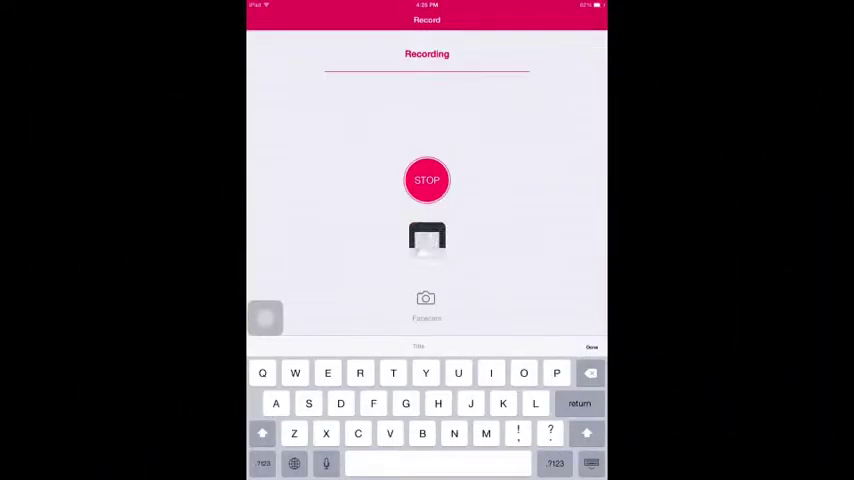
# - Leave the recording app and browse the home screen pages to launch Cydia
pyautogui.press('super')
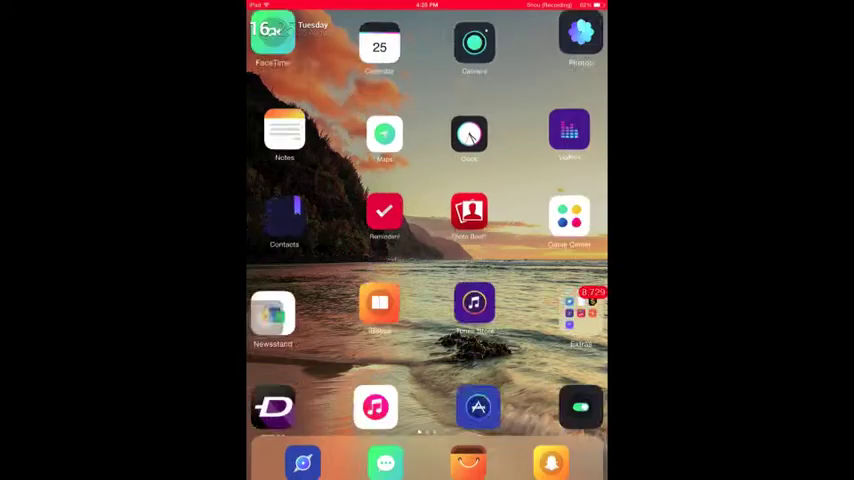
pyautogui.moveTo(540, 250); pyautogui.dragTo(320, 250)
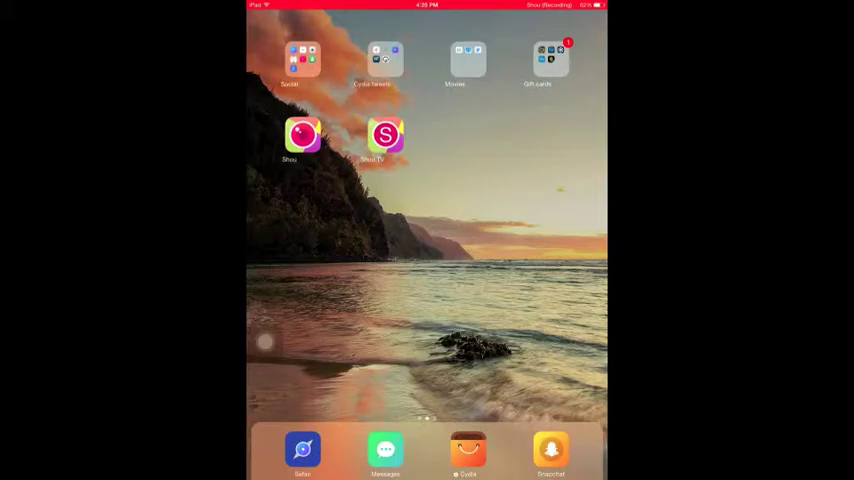
pyautogui.moveTo(540, 250)
pyautogui.mouseDown()
pyautogui.moveTo(320, 250)
pyautogui.moveTo(540, 250)
pyautogui.mouseUp()
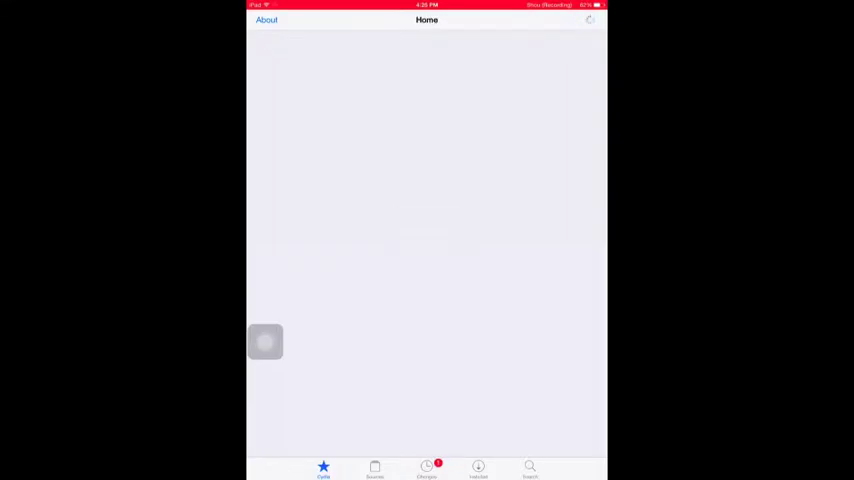
# - Search Cydia for 'Loc' and open the installed LocalIAPStore package page
pyautogui.click(530, 468)
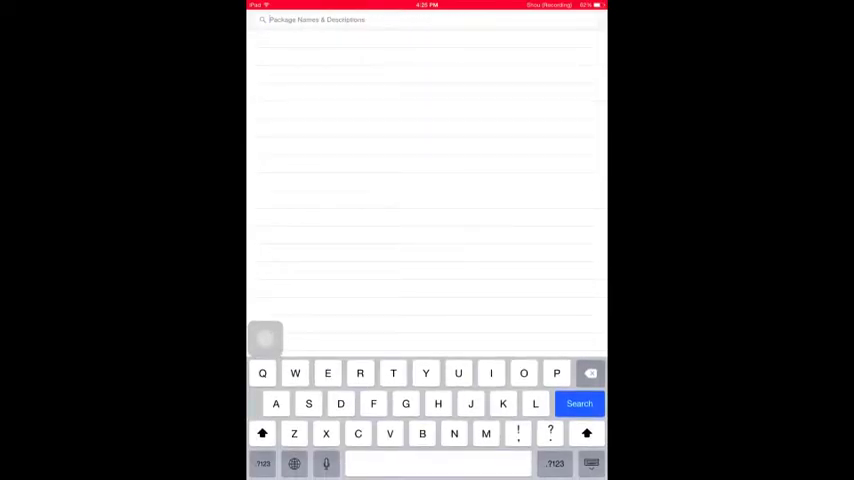
pyautogui.write('A')
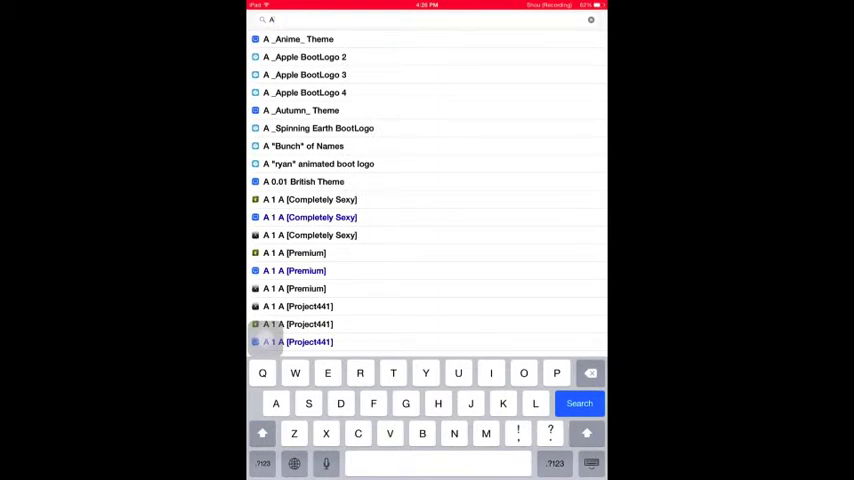
pyautogui.press('BackSpace')
pyautogui.write('L')
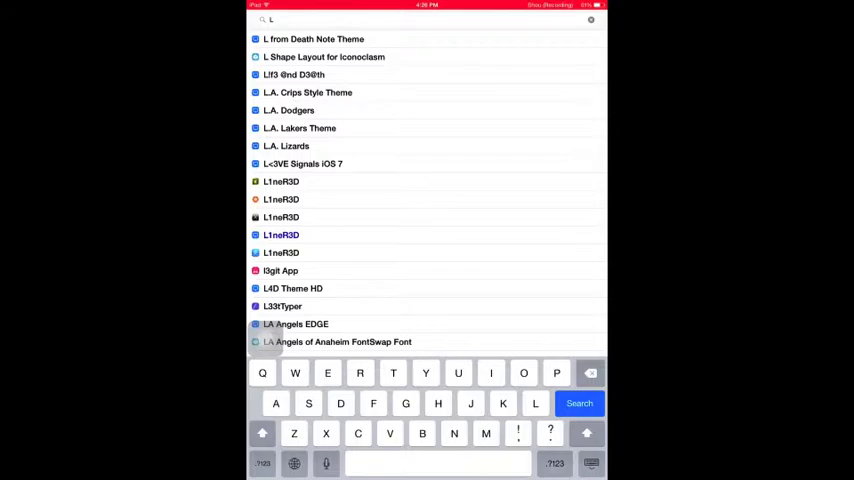
pyautogui.write('oc')
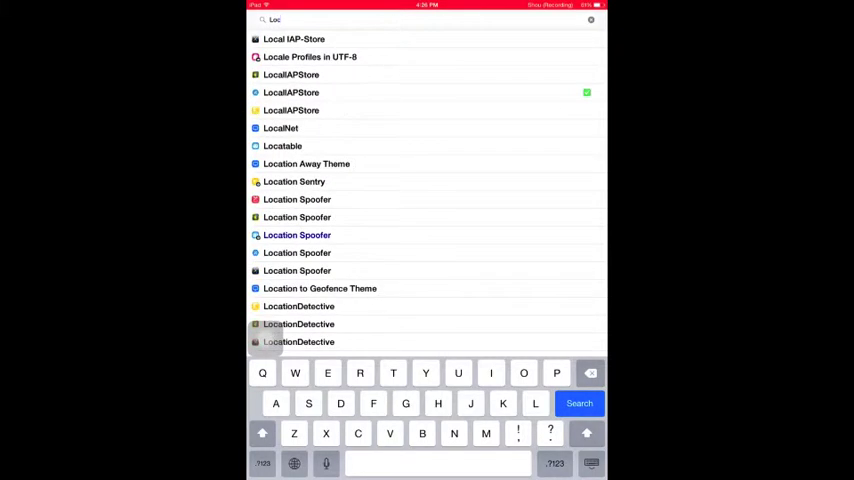
pyautogui.click(291, 92)
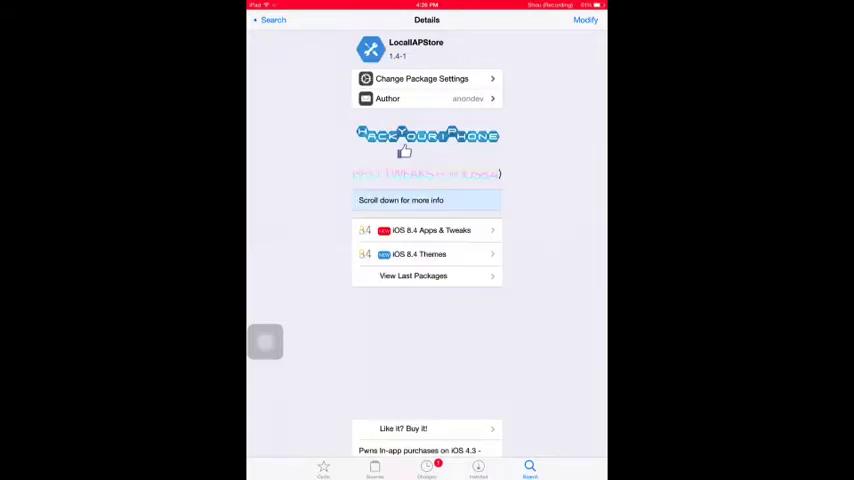
pyautogui.scroll(-5, 427, 250)
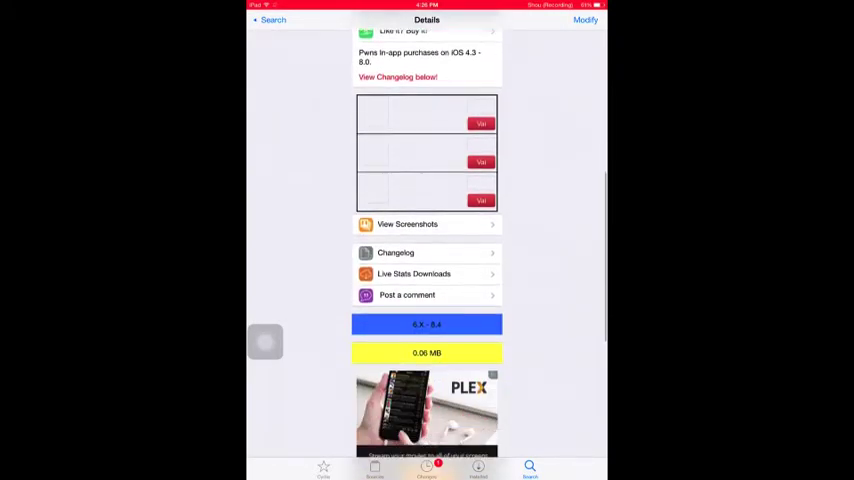
pyautogui.scroll(5, 427, 250)
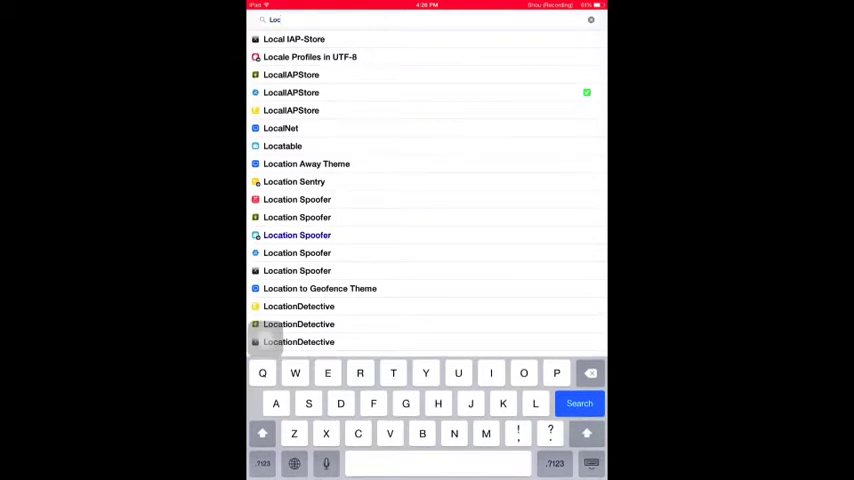
# - Use the app switcher to leave Cydia for the home screen and start Jetpack Joyride
pyautogui.moveTo(427, 475); pyautogui.dragTo(427, 250)
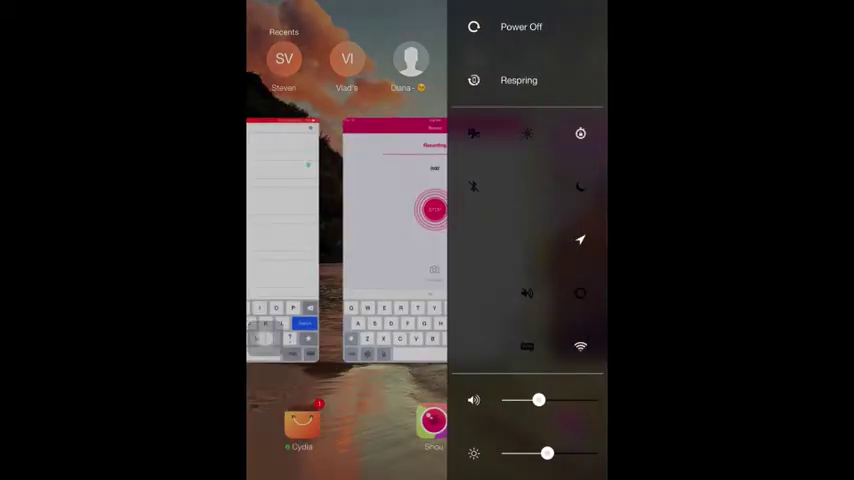
pyautogui.moveTo(350, 240); pyautogui.dragTo(550, 240)
pyautogui.moveTo(300, 240); pyautogui.dragTo(500, 240)
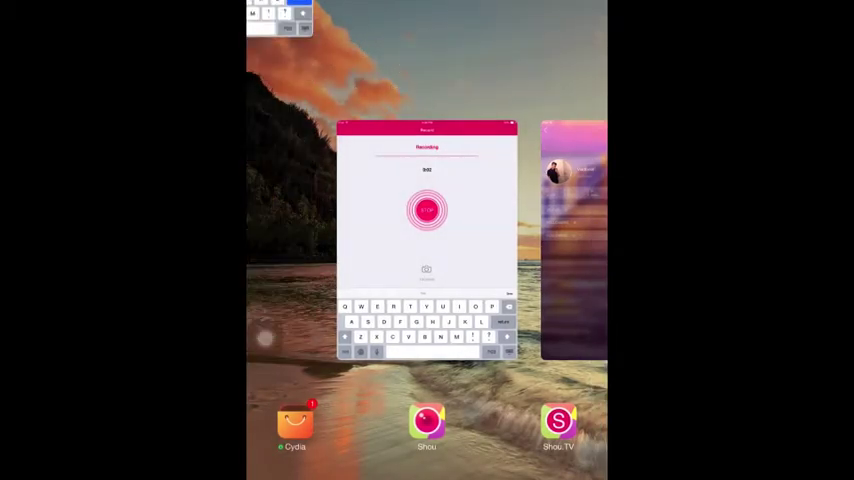
pyautogui.click(280, 240)
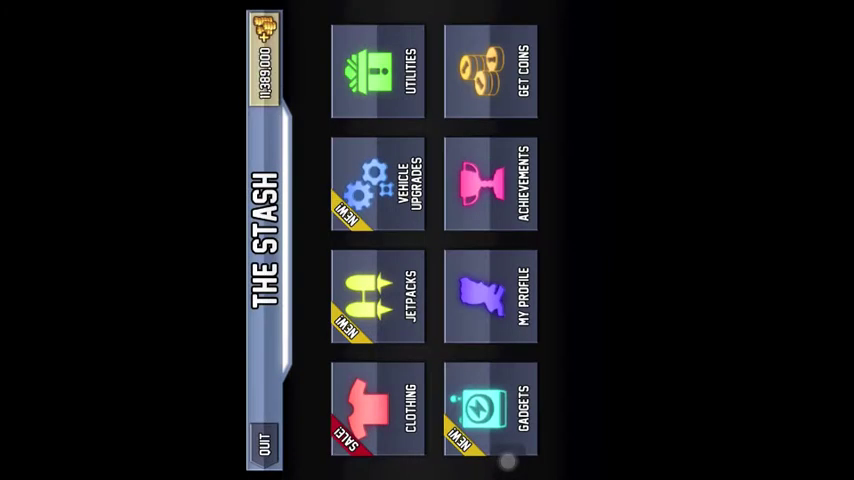
# - Buy the $29.99 Coin Ultimate Pack from Get Coins, confirming with the store password
pyautogui.click(490, 70)
pyautogui.moveTo(450, 250); pyautogui.dragTo(390, 250)
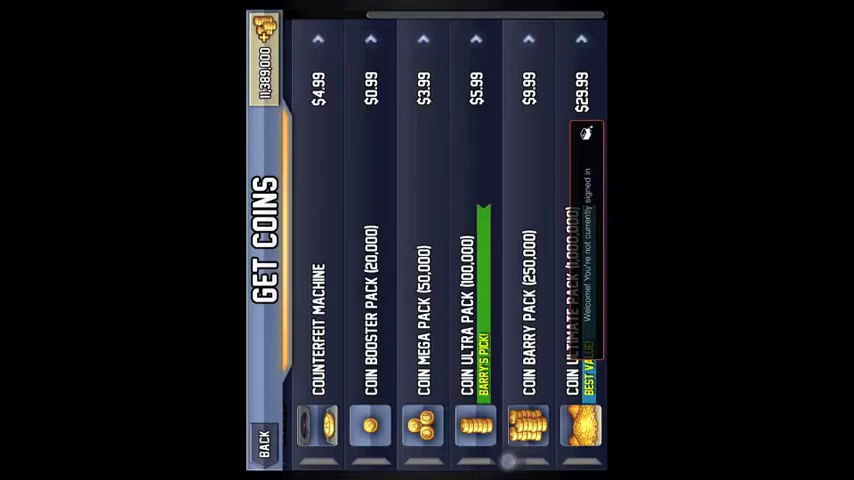
pyautogui.click(510, 460)
pyautogui.click(572, 65)
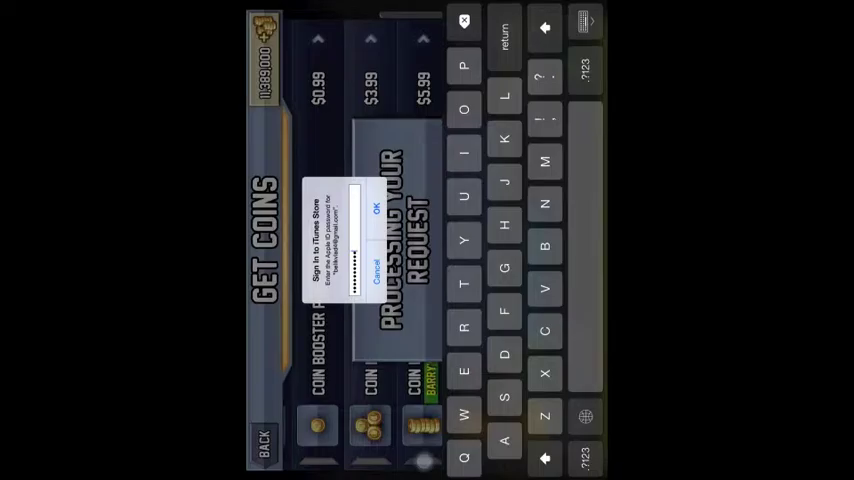
pyautogui.press('Return')
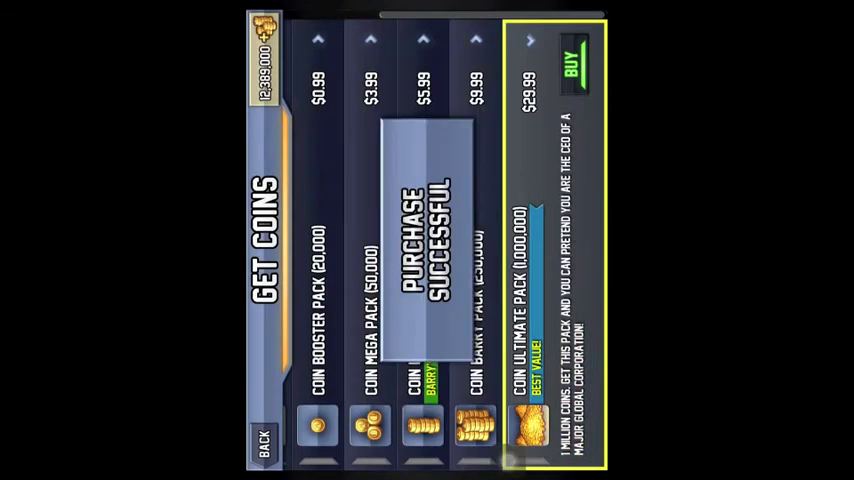
# - Buy the Coin Ultimate Pack three more times, confirming each store sign-in
pyautogui.click(572, 65)
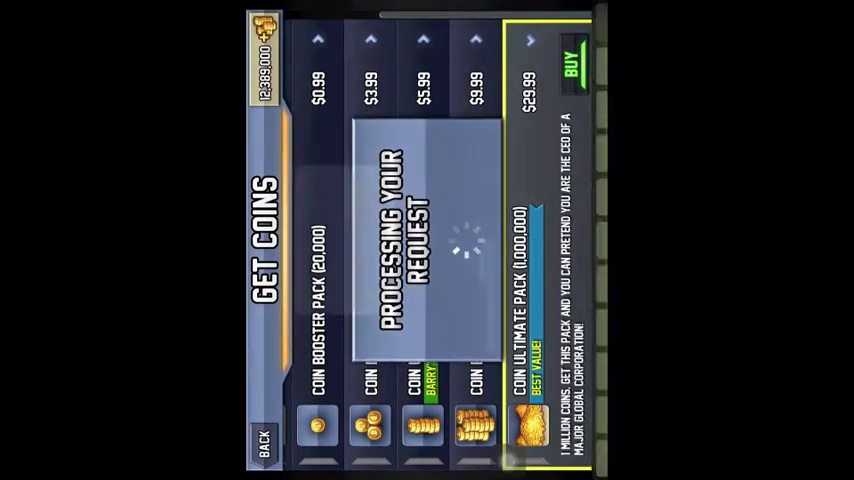
pyautogui.press('Return')
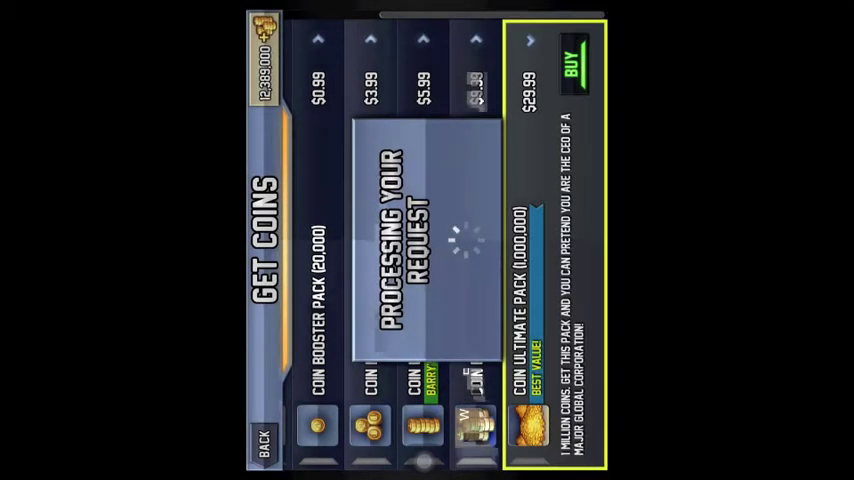
pyautogui.click(572, 65)
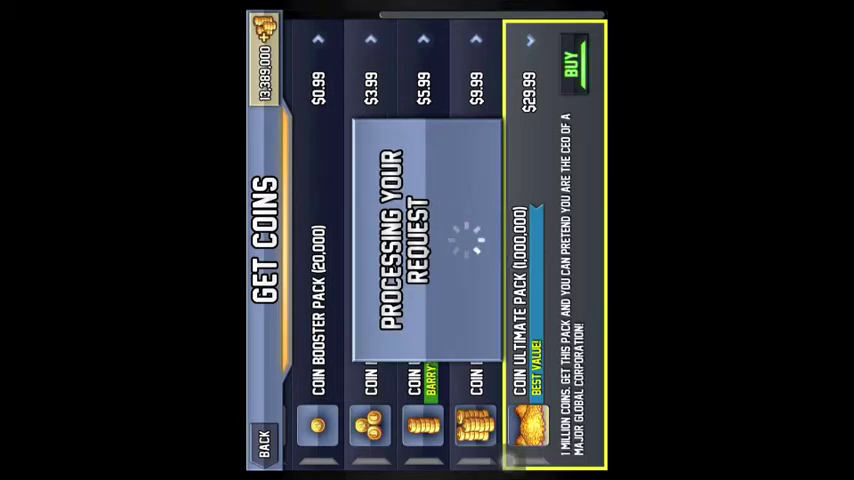
pyautogui.press('Return')
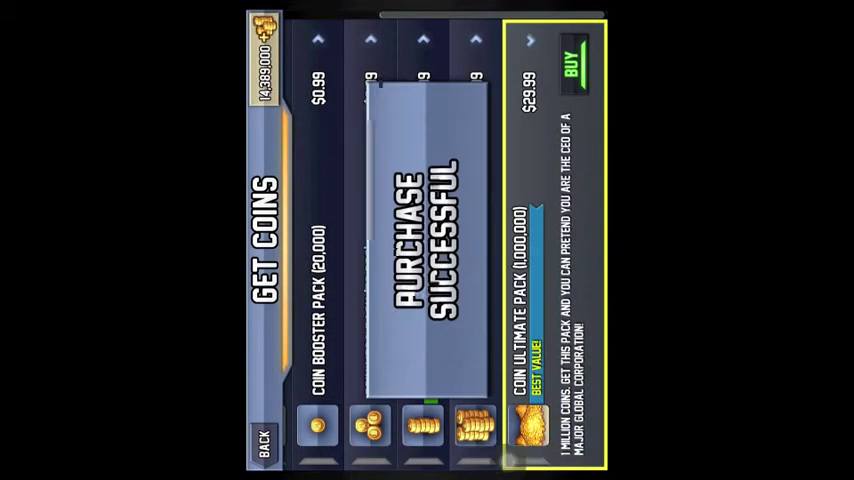
pyautogui.click(572, 65)
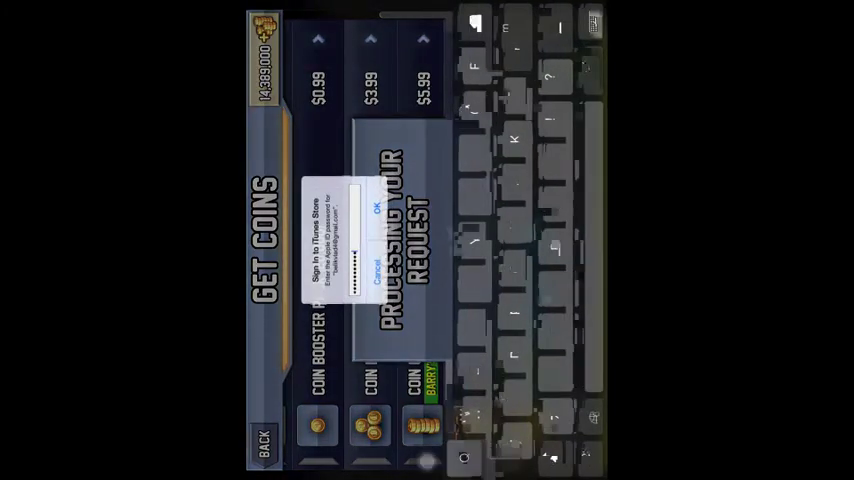
pyautogui.press('Return')
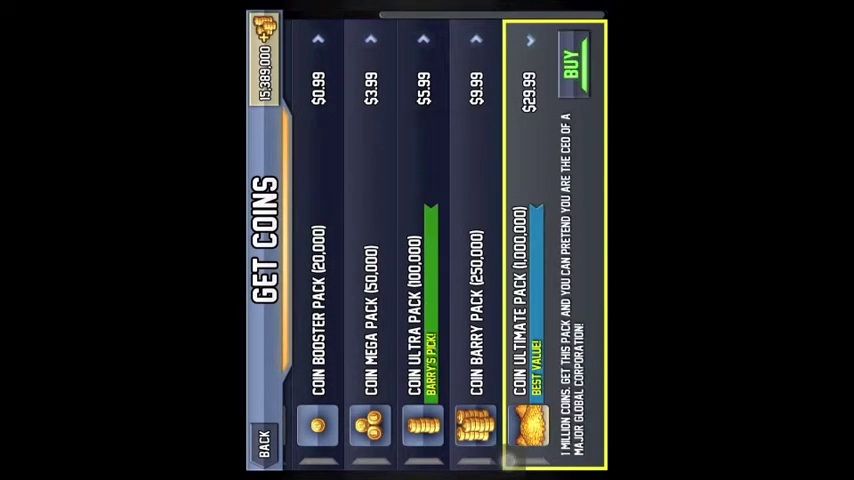
# - Repeat Coin Ultimate Pack purchases until the balance reaches 18,389,000
pyautogui.click(572, 65)
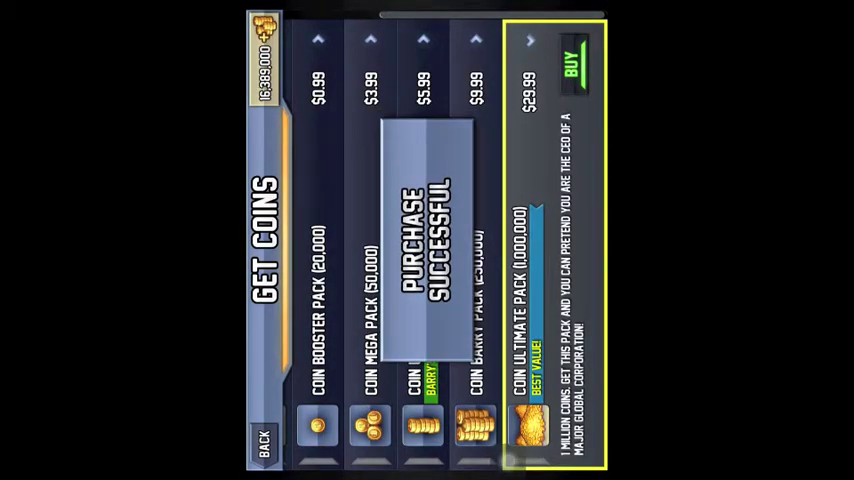
pyautogui.click(572, 65)
pyautogui.click(572, 65)
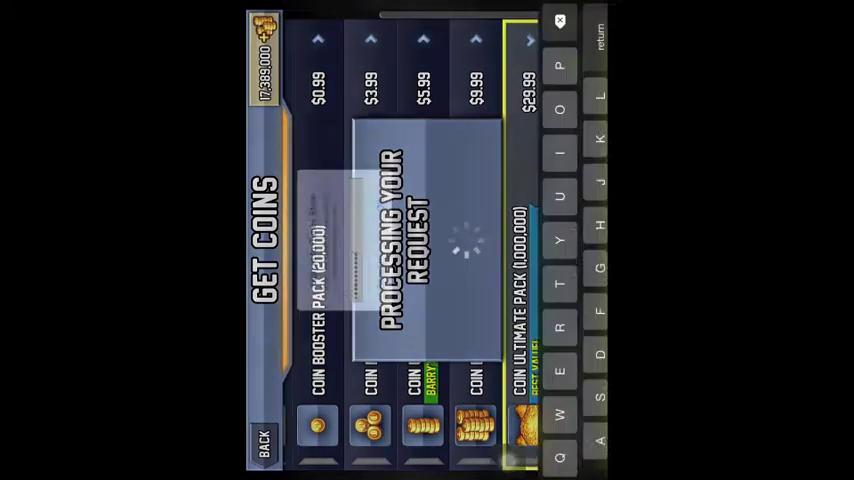
pyautogui.press('Return')
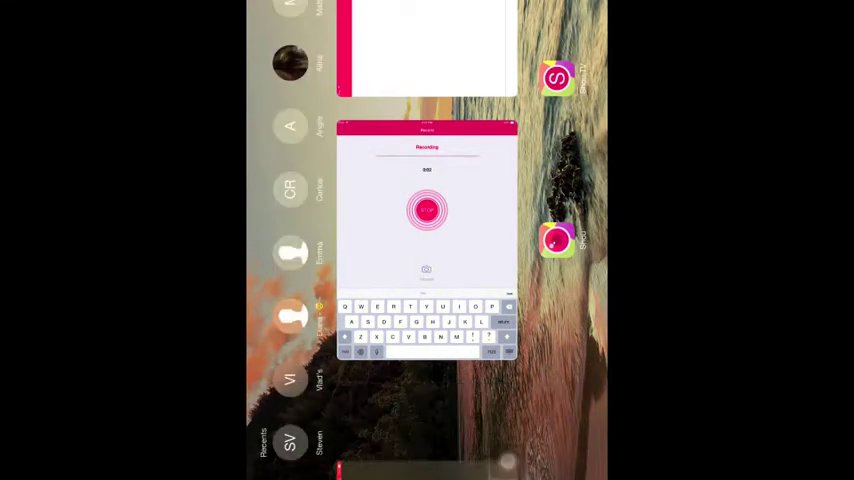
# - Close the app switcher to return to the home screen with the Jetpack Joyride icon
pyautogui.press('super')
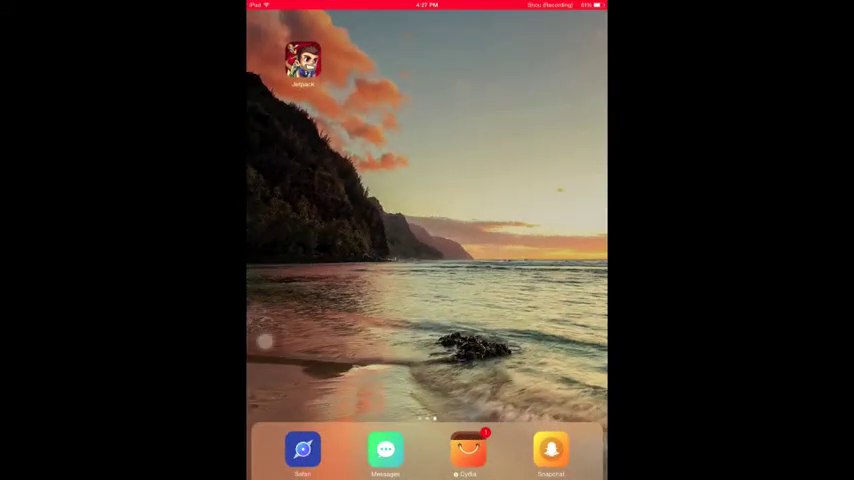